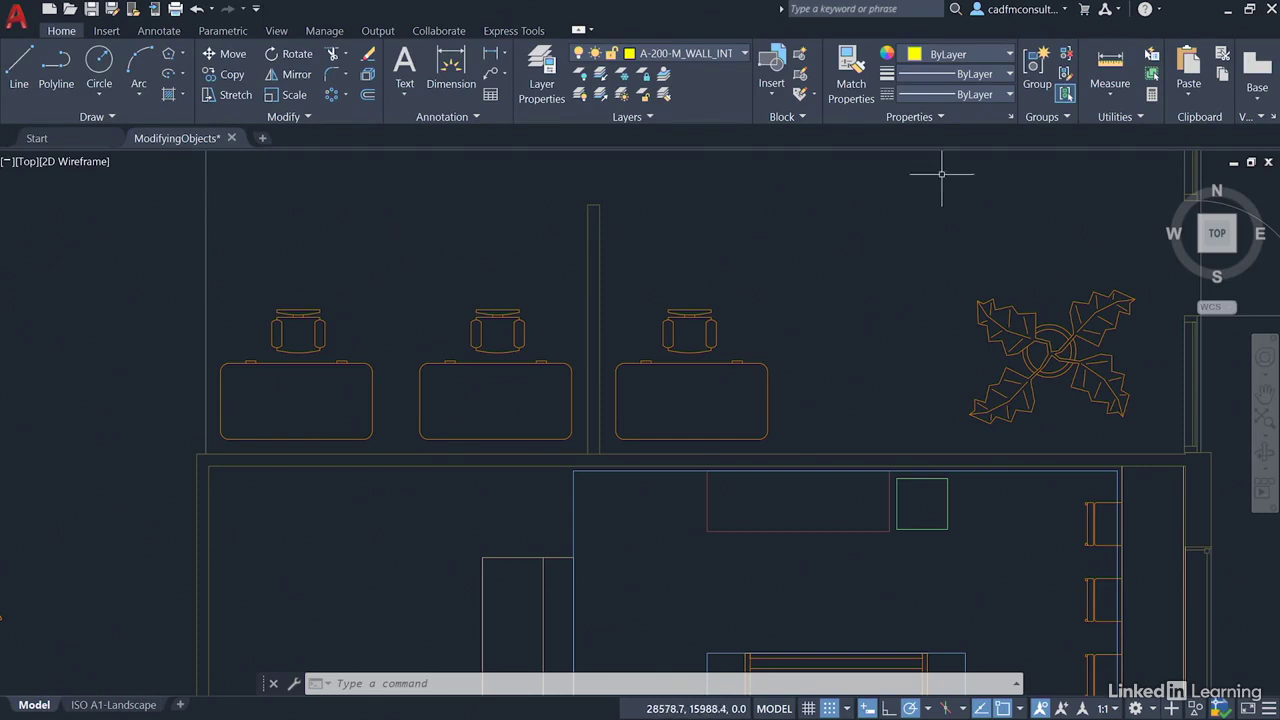
Measure the partition wall's length from its top end to its bottom
left_click(1137, 118)
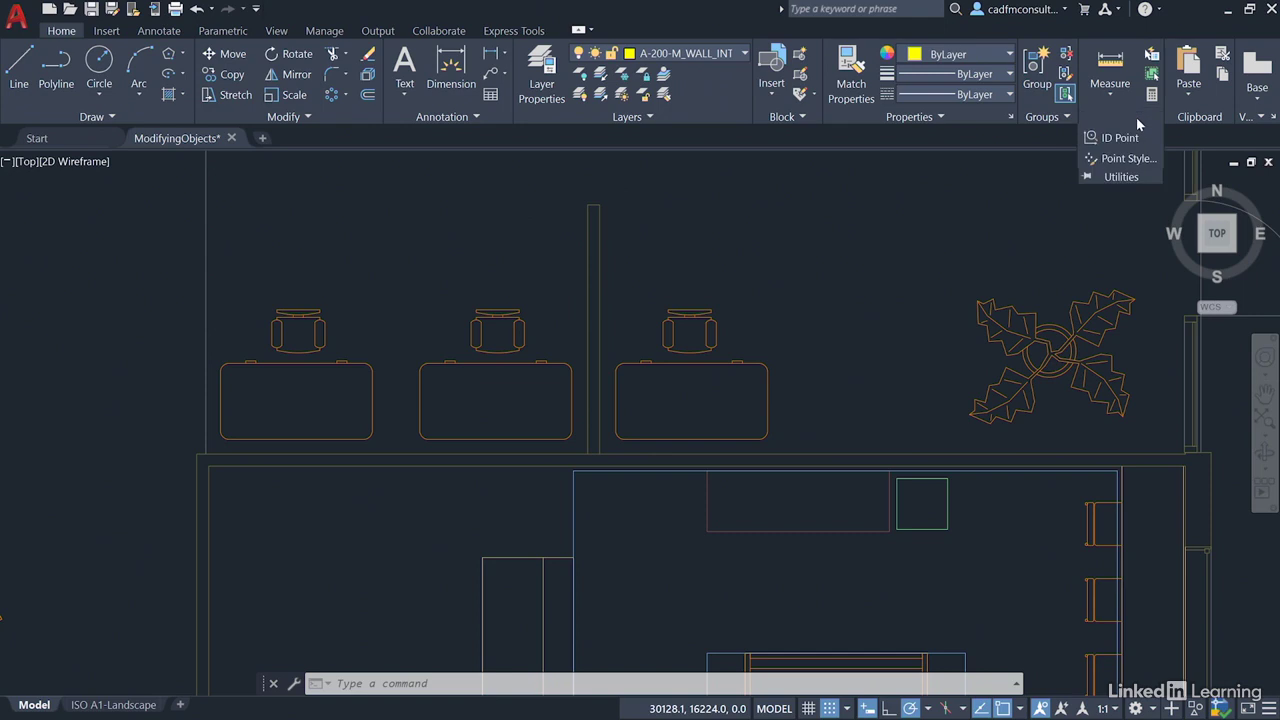
left_click(1110, 95)
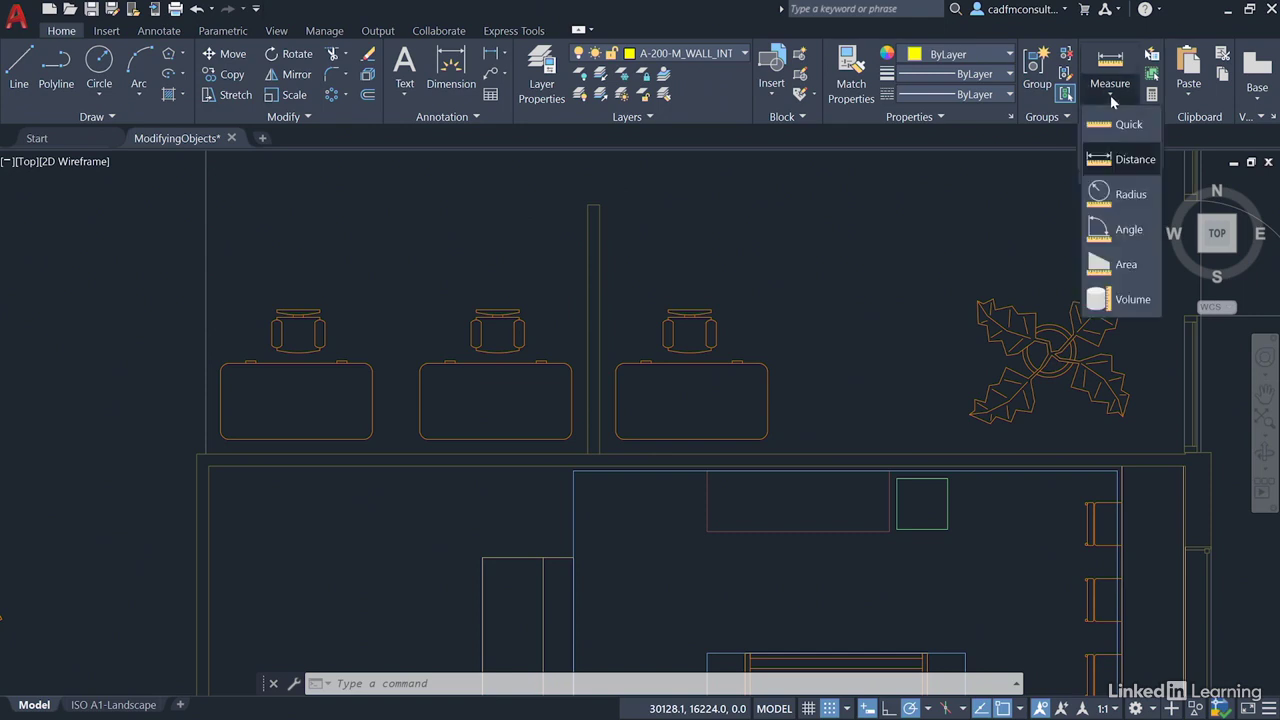
left_click(1128, 159)
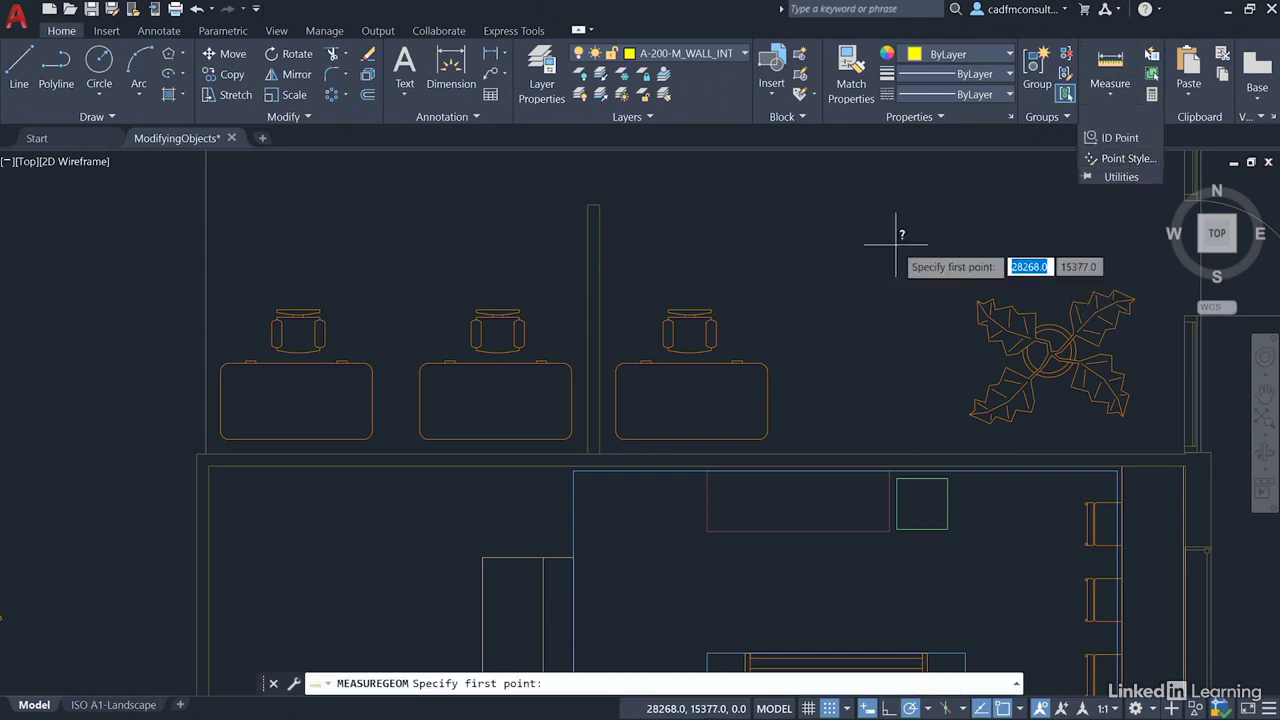
left_click(600, 204)
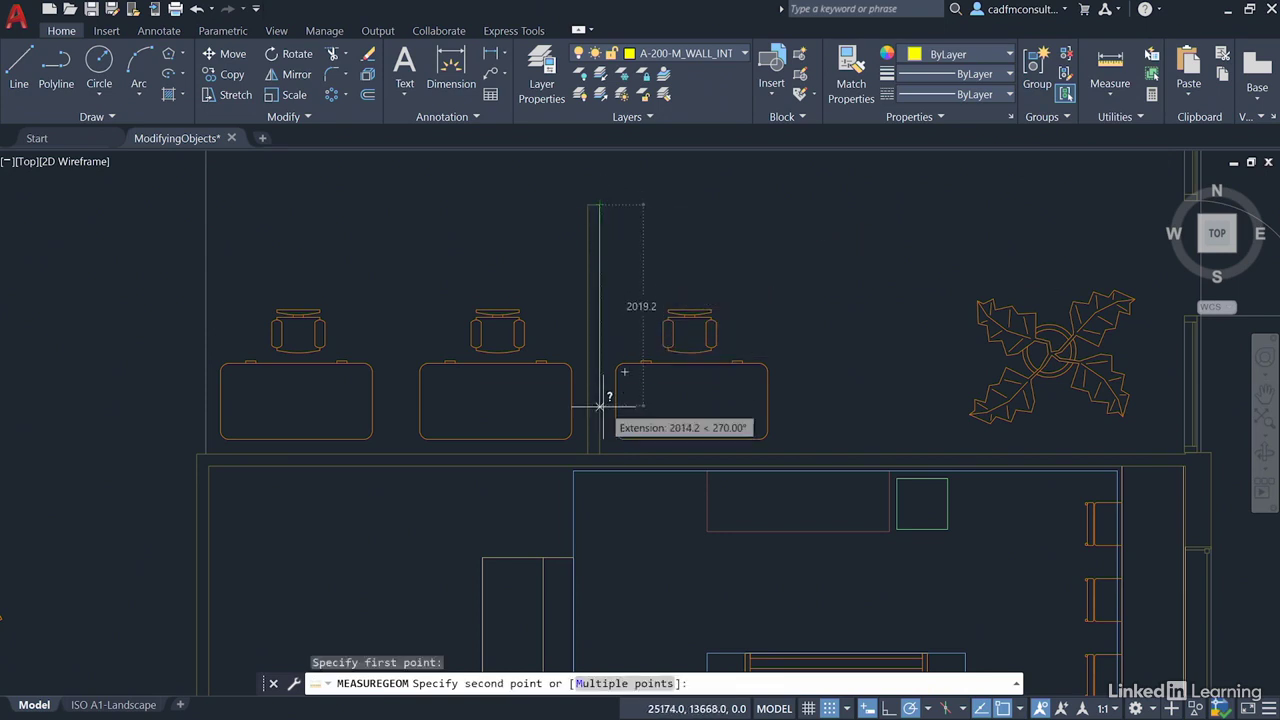
left_click(600, 455)
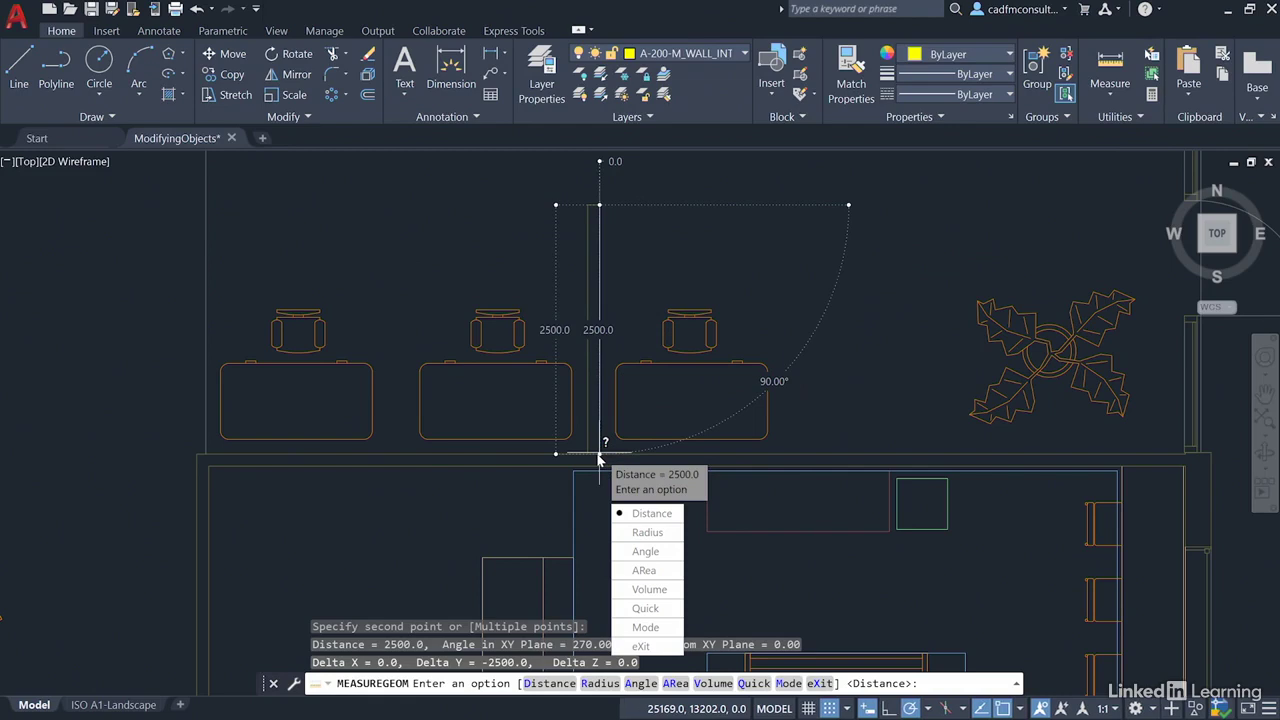
left_click(645, 646)
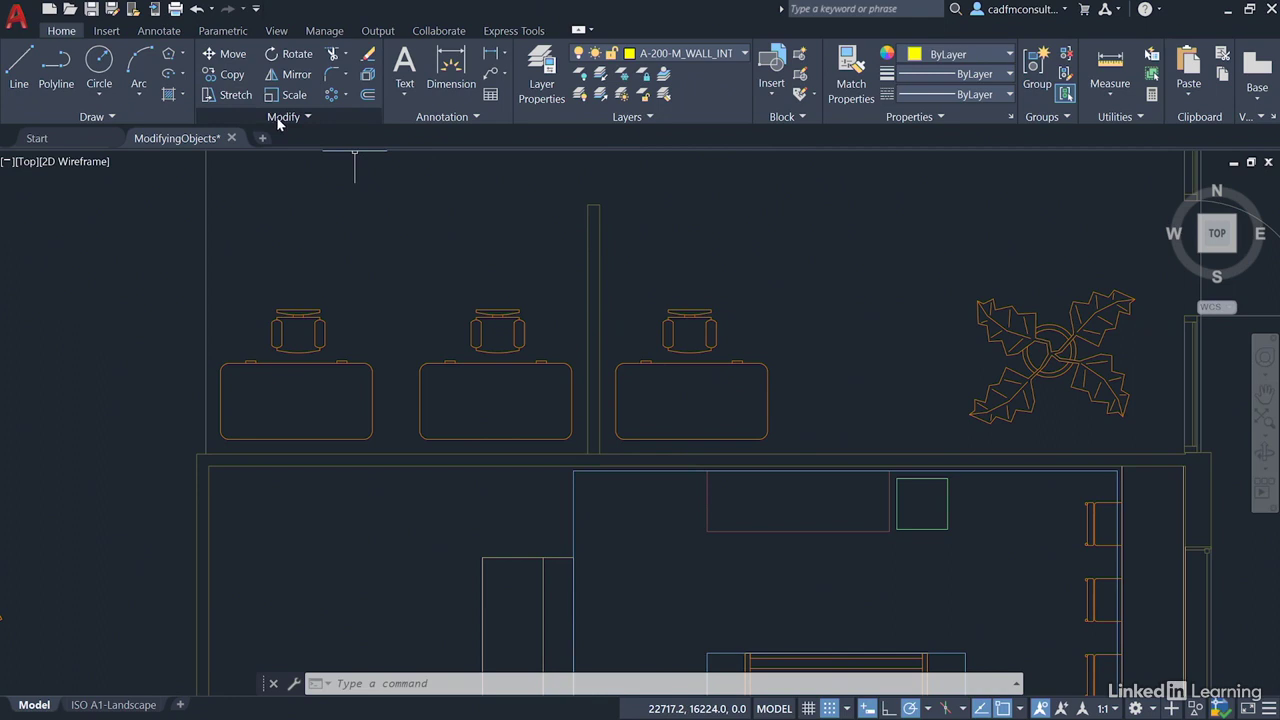
Stretch the wall's top end 500 mm downward from its top endpoint
left_click(229, 95)
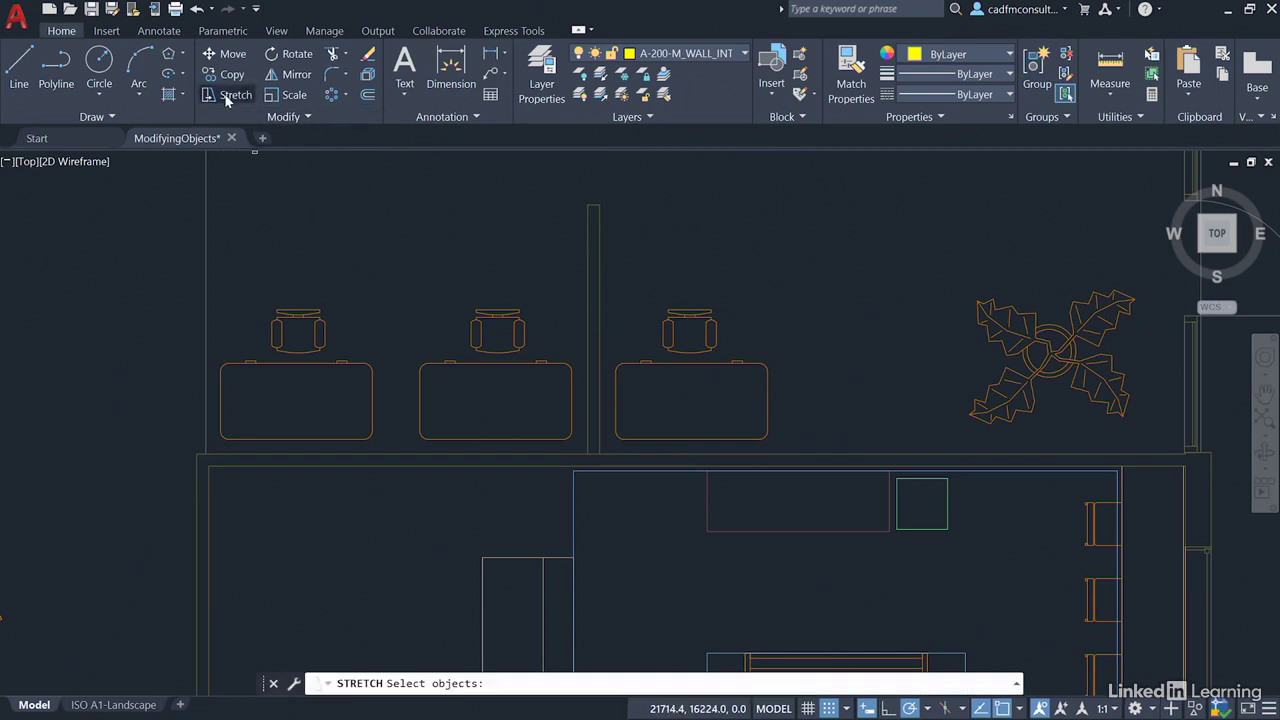
left_click(646, 170)
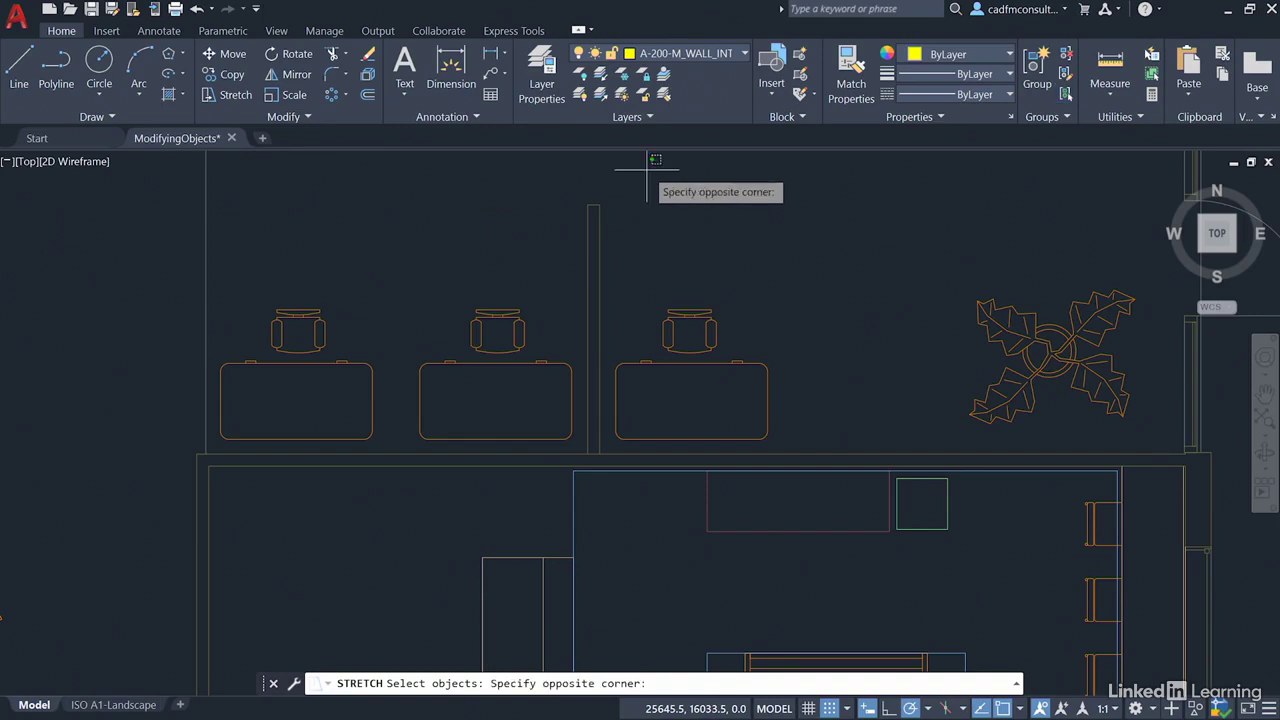
left_click(550, 236)
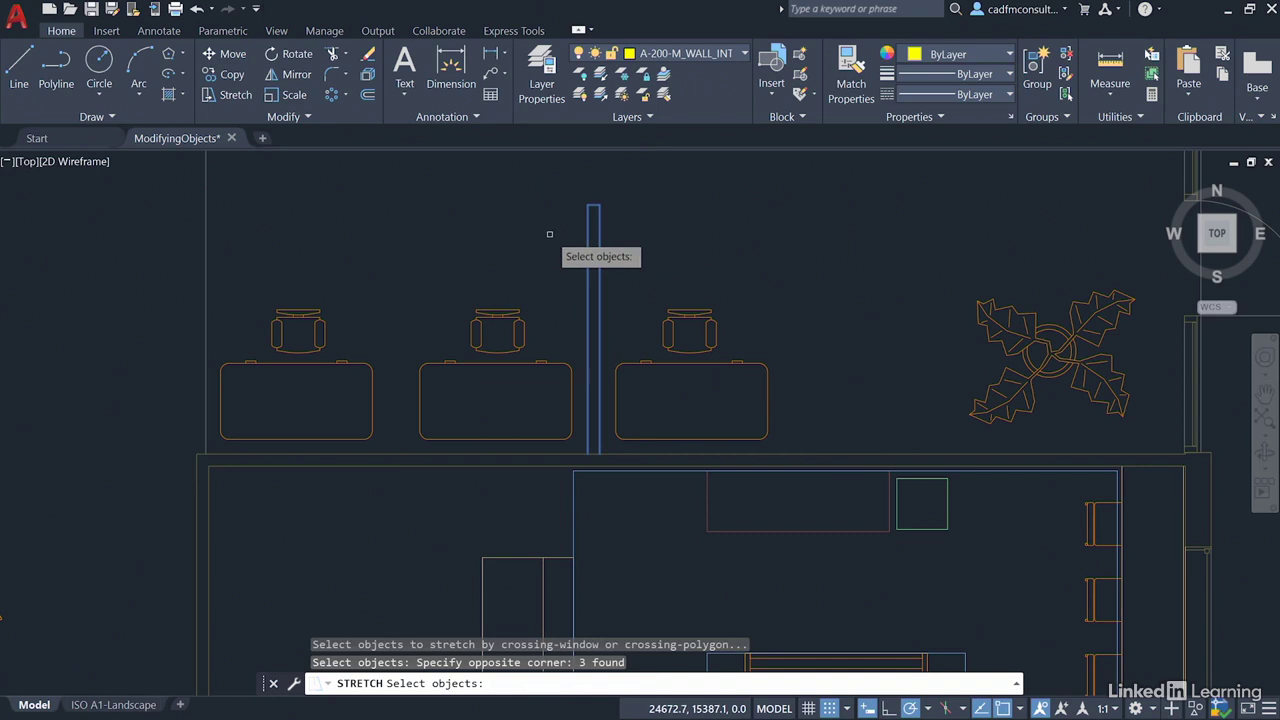
key("Return")
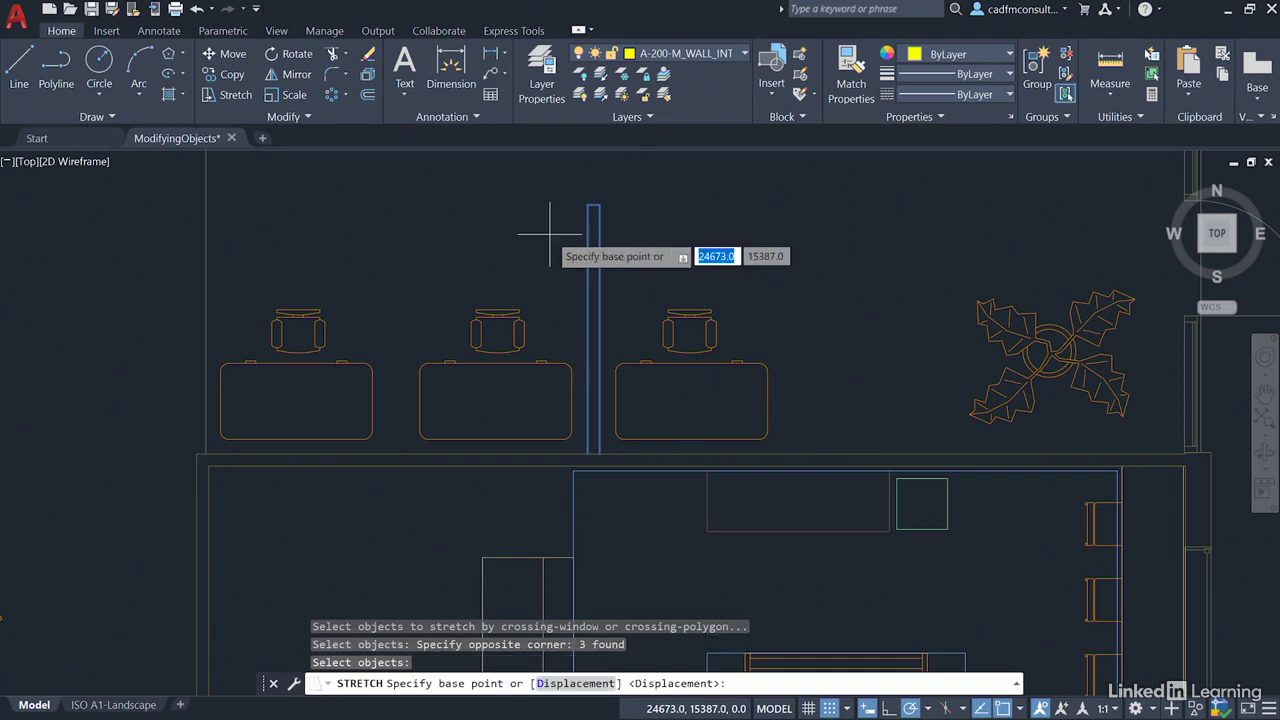
left_click(600, 205)
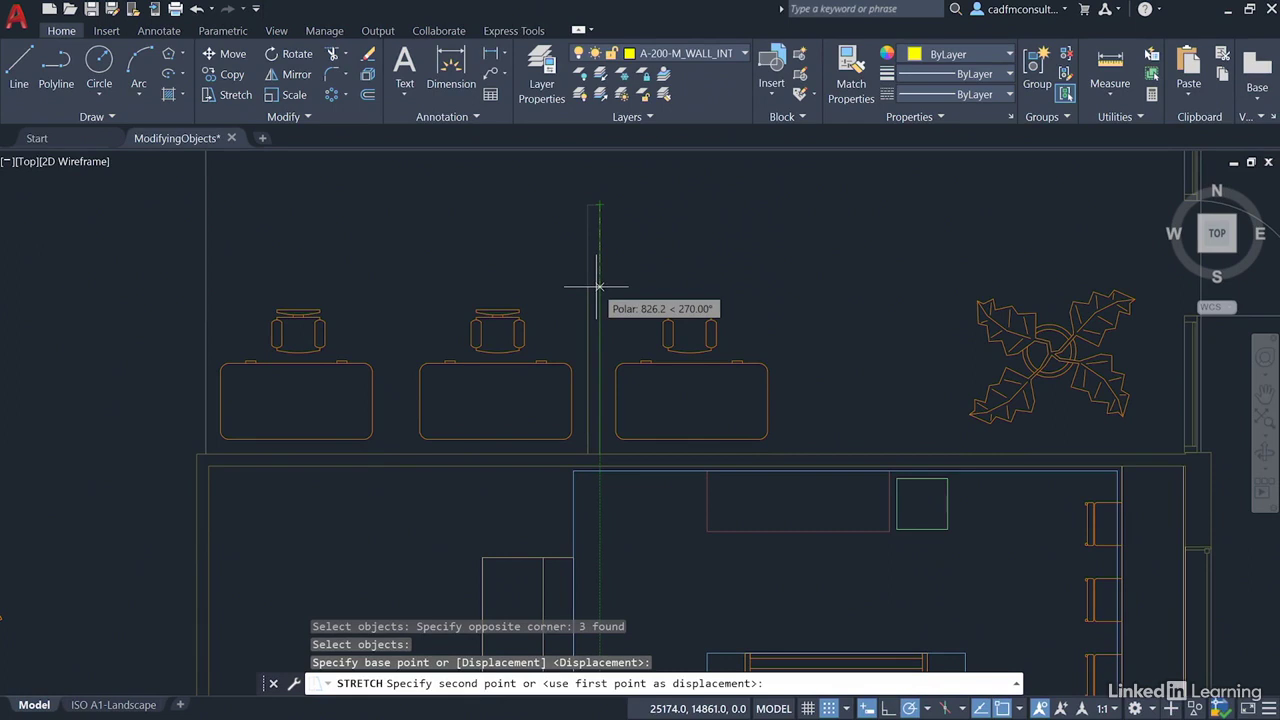
type("500")
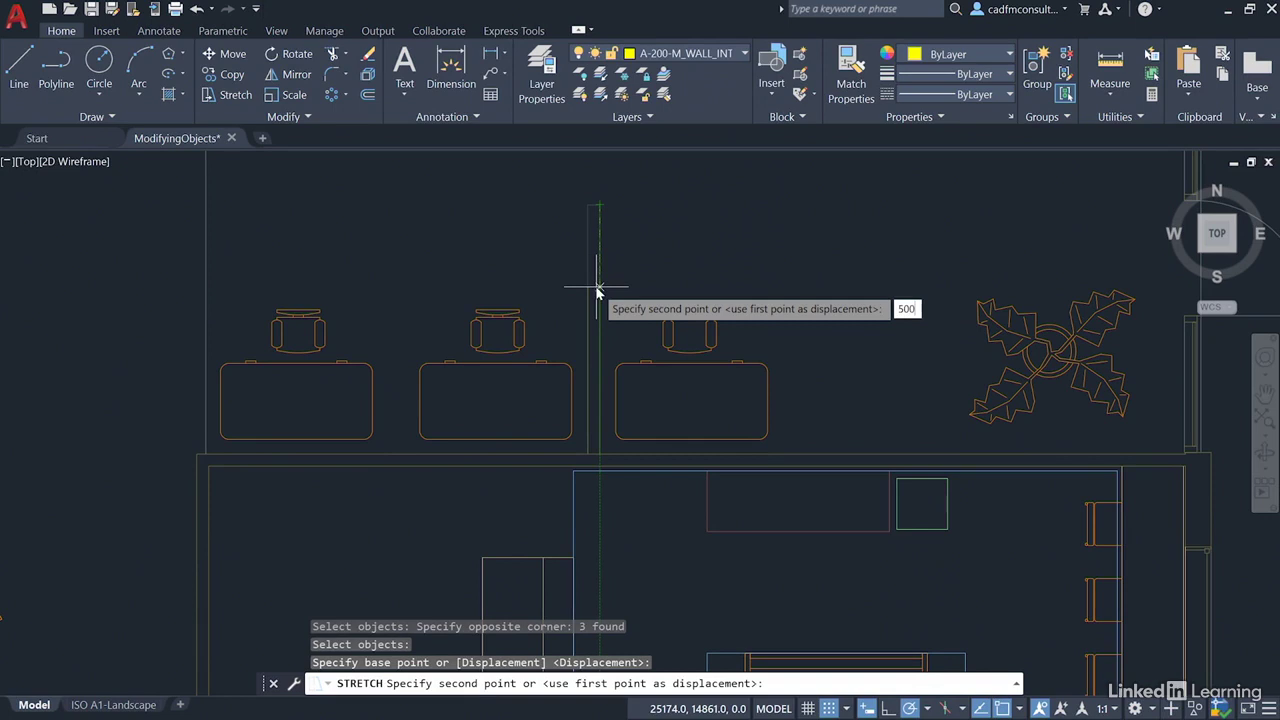
key("Return")
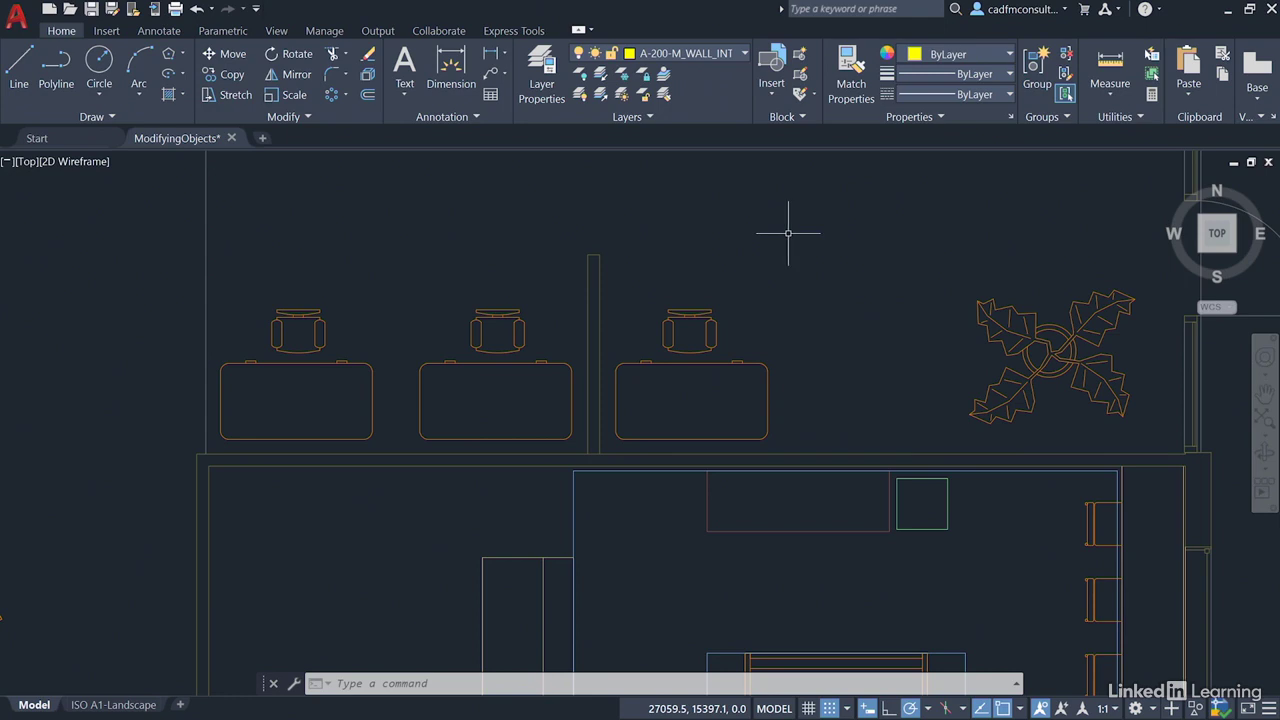
left_click(1113, 96)
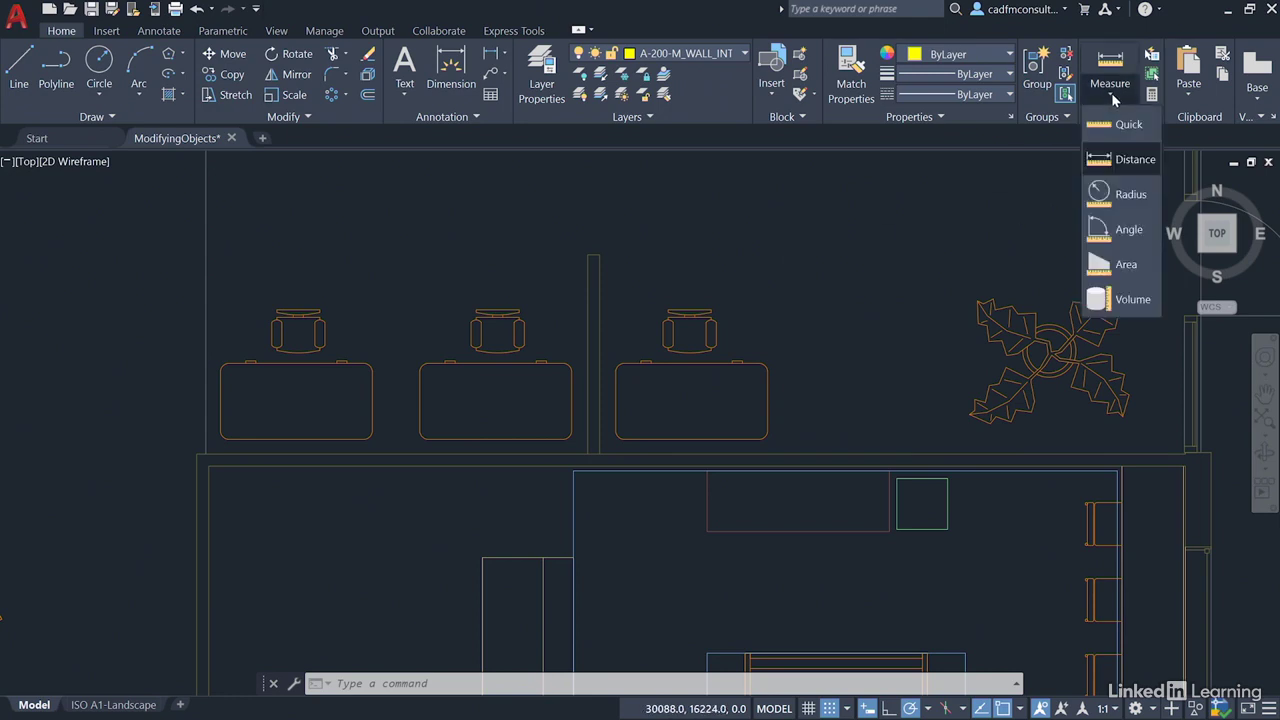
left_click(1124, 158)
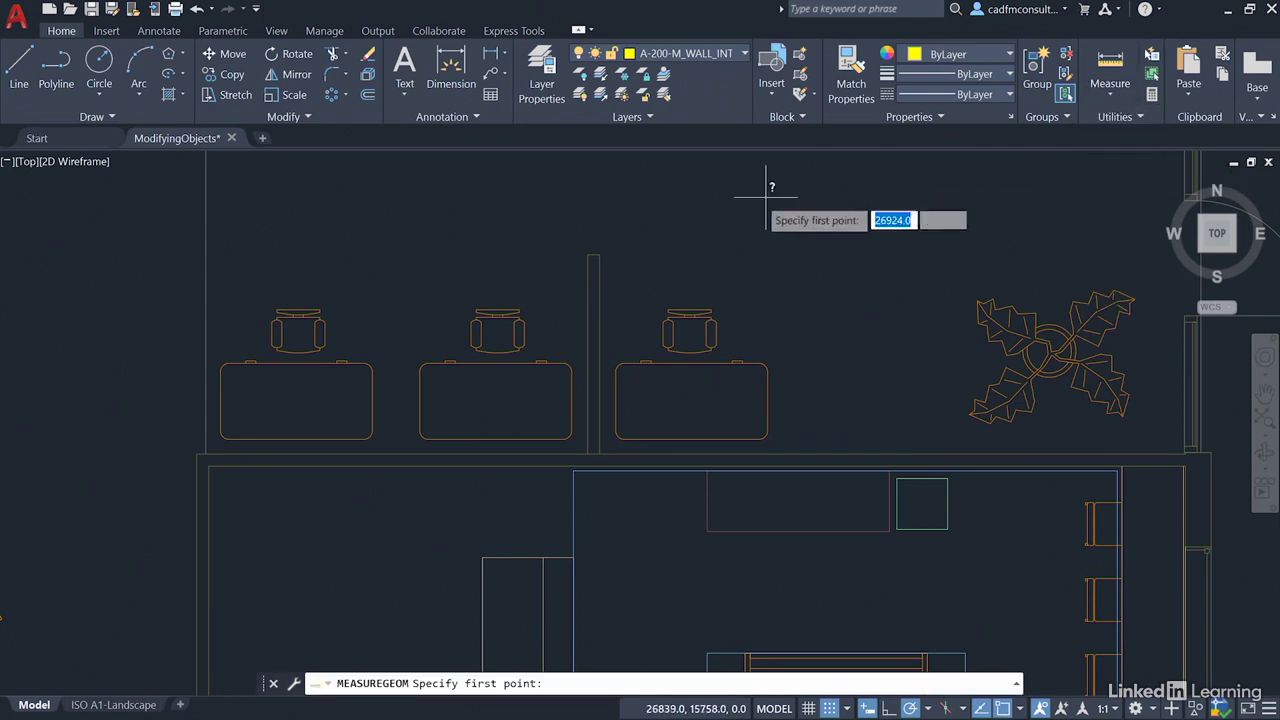
left_click(598, 256)
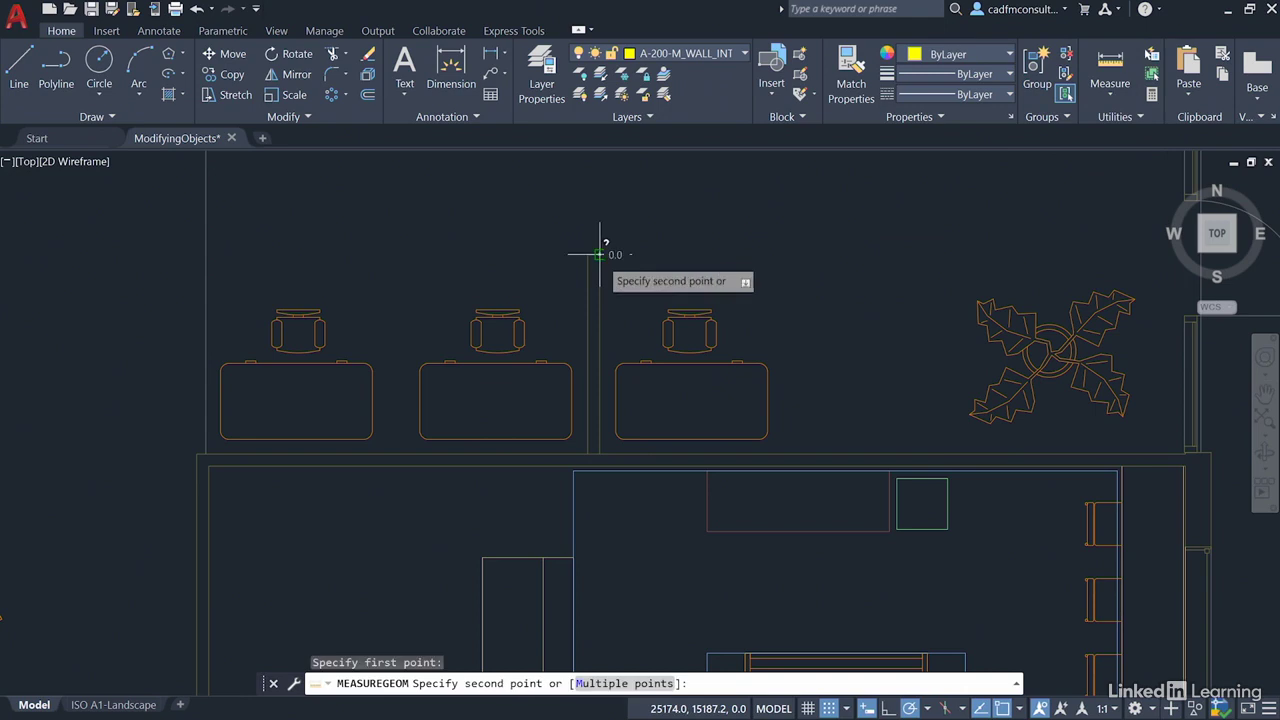
left_click(600, 455)
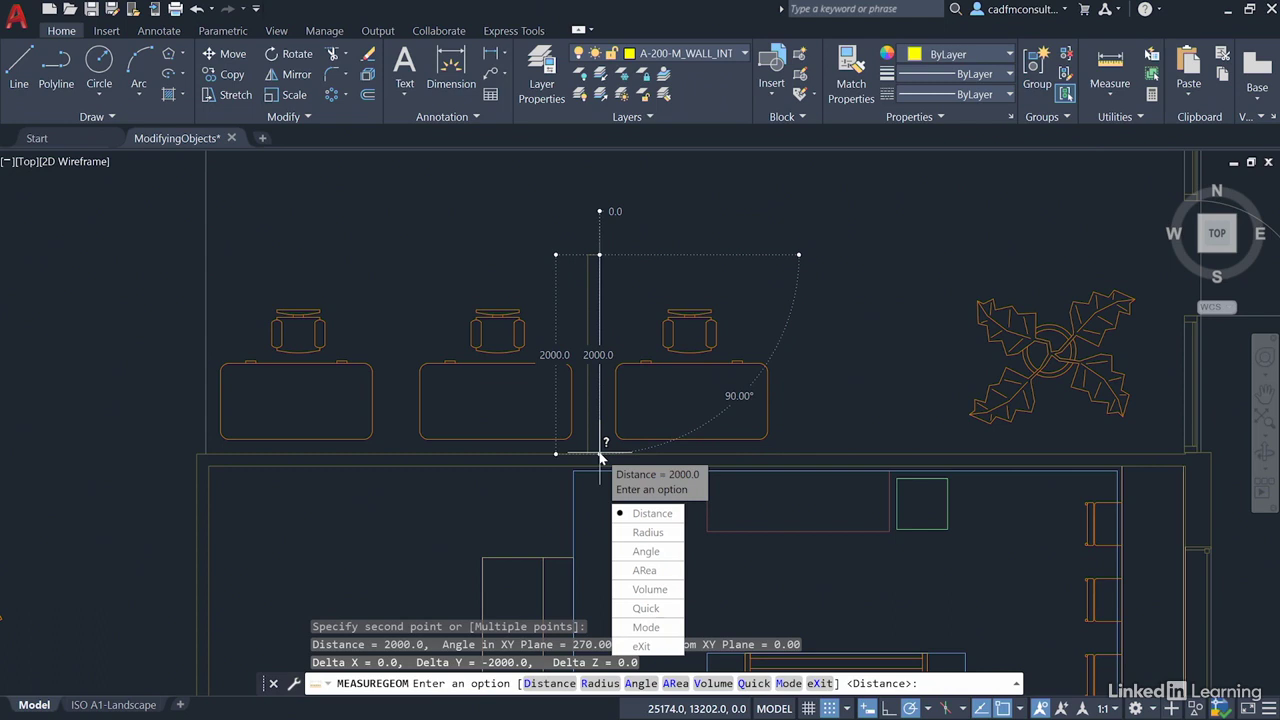
left_click(642, 647)
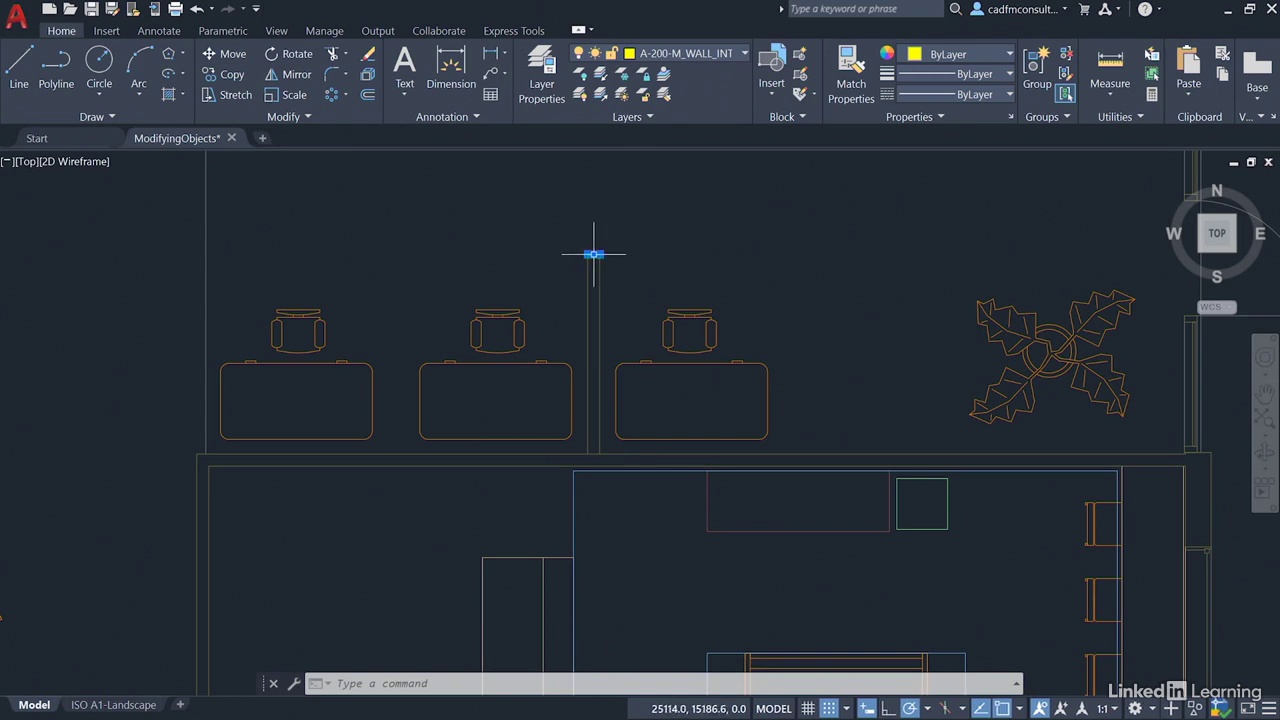
Zoom in on the partition wall's top end and pin the expanded Modify panel open
left_click(596, 253)
mouse_move(598, 254)
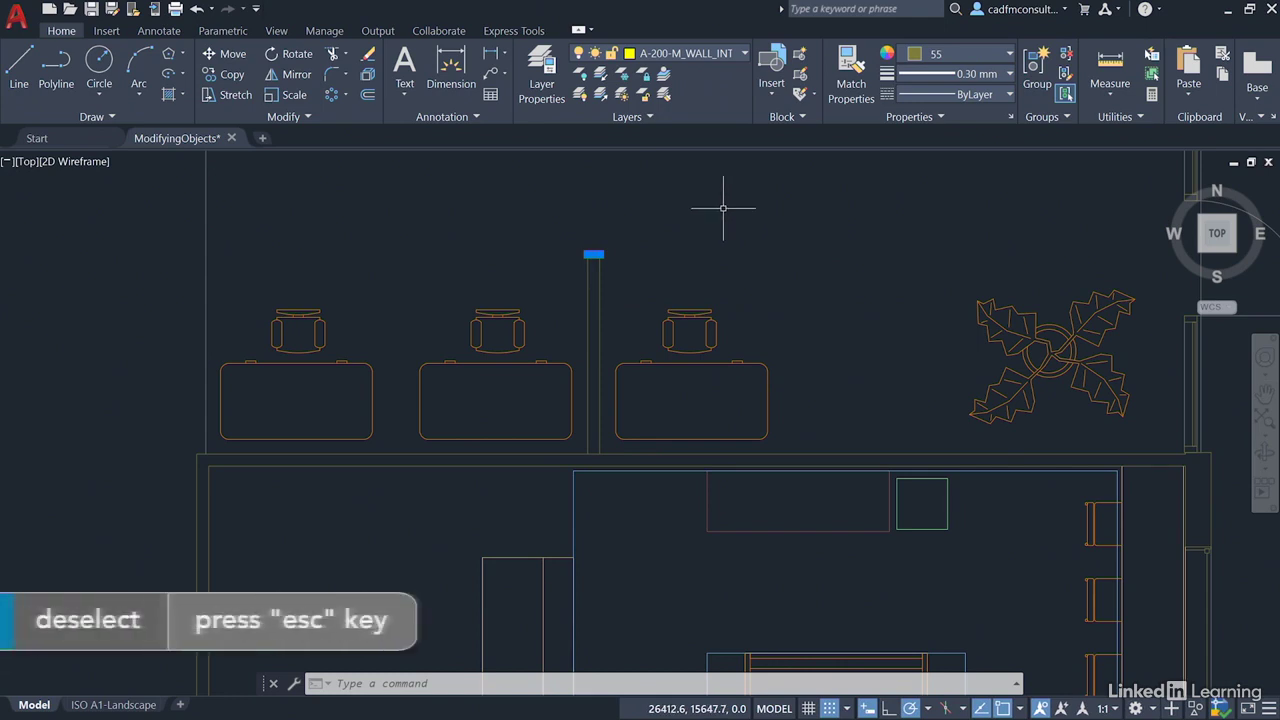
key("Escape")
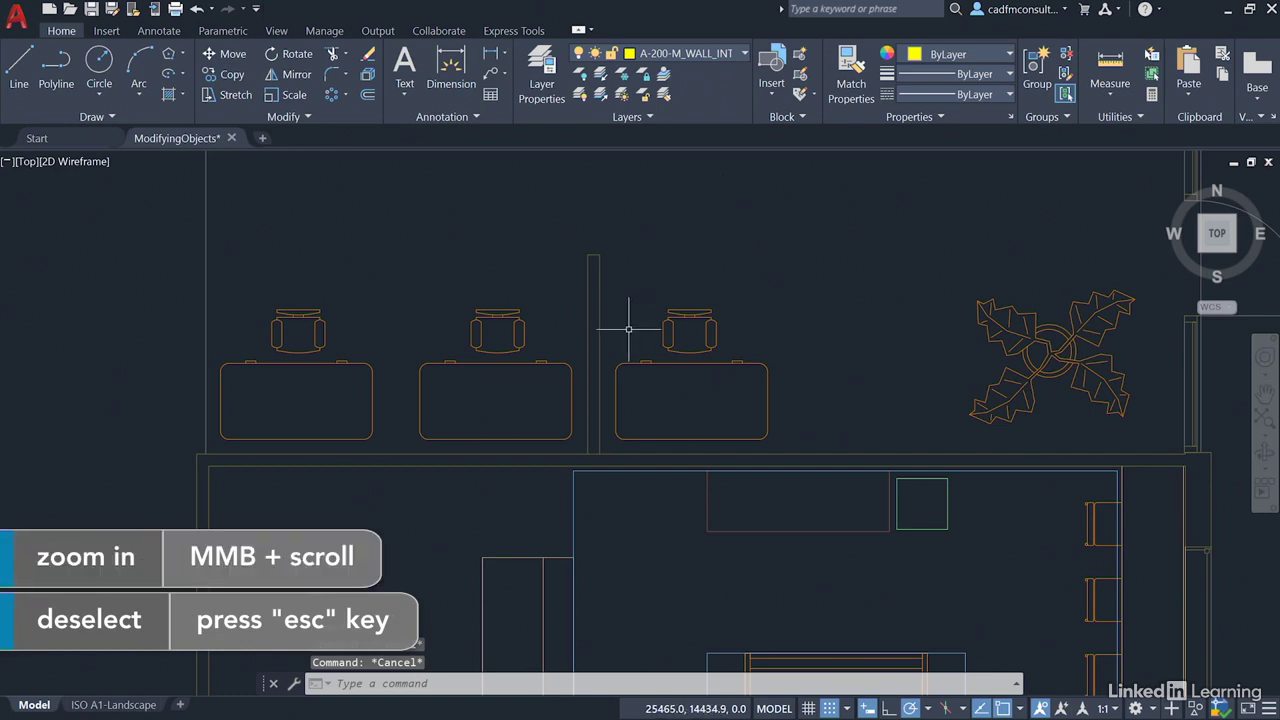
scroll(628, 328, "up", 3)
middle_click_drag(666, 277, 546, 323)
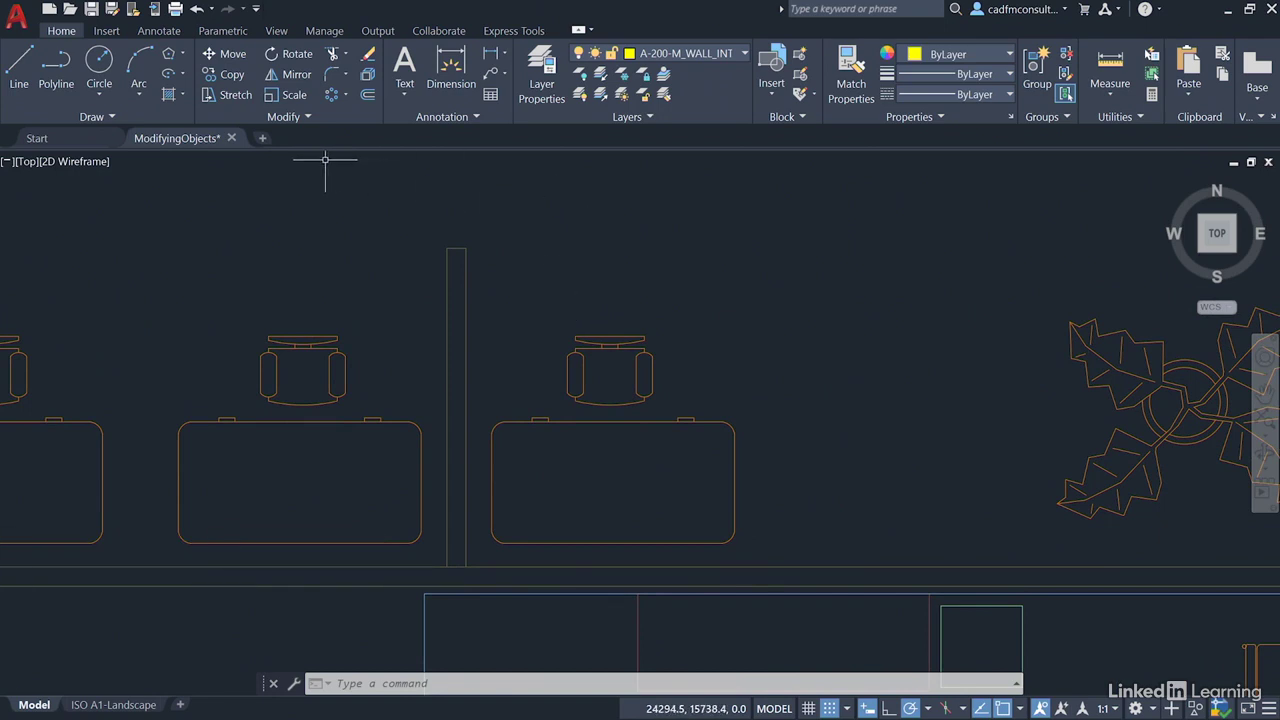
left_click(307, 117)
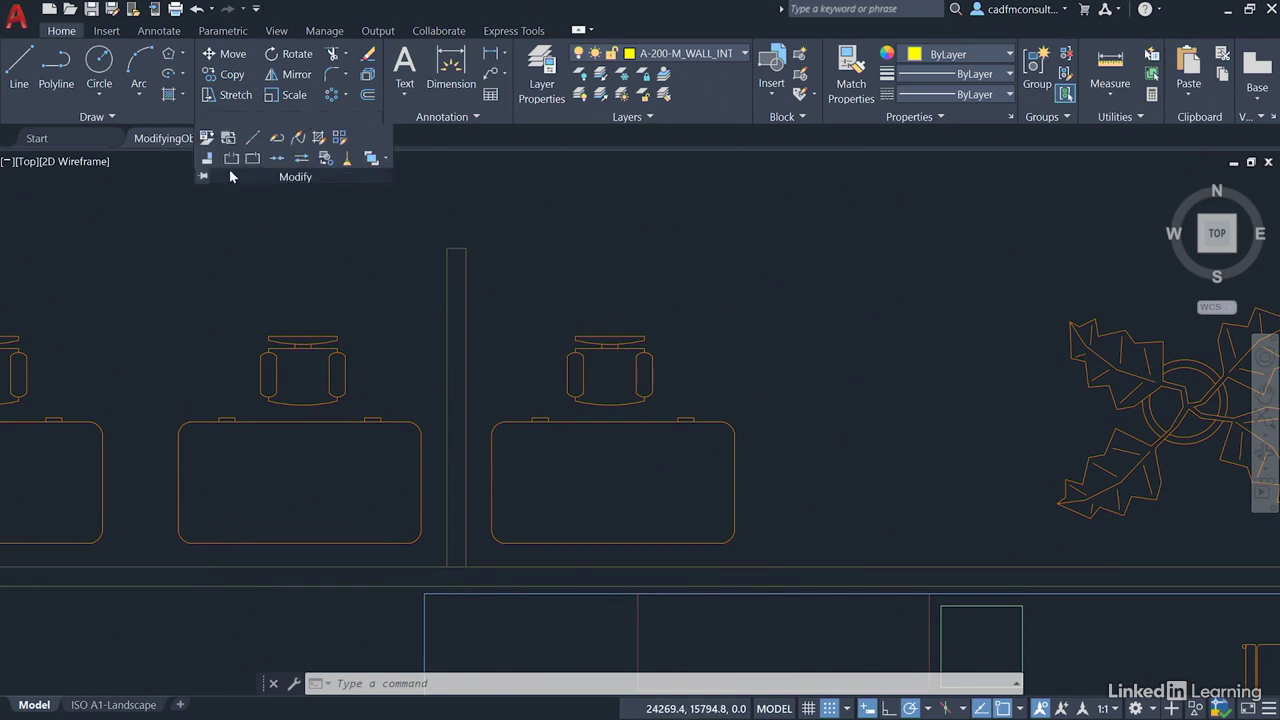
left_click(201, 177)
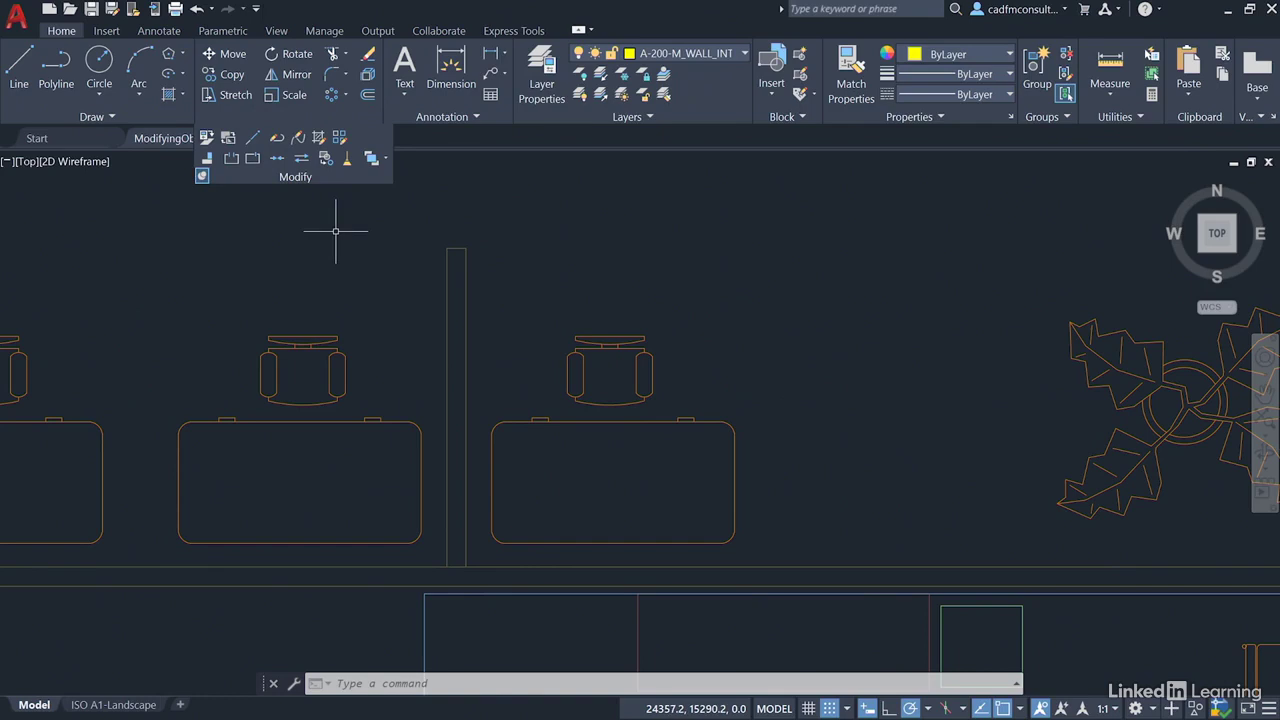
Dynamically lengthen the top line with a 1500 entry, then end Lengthen
left_click(253, 139)
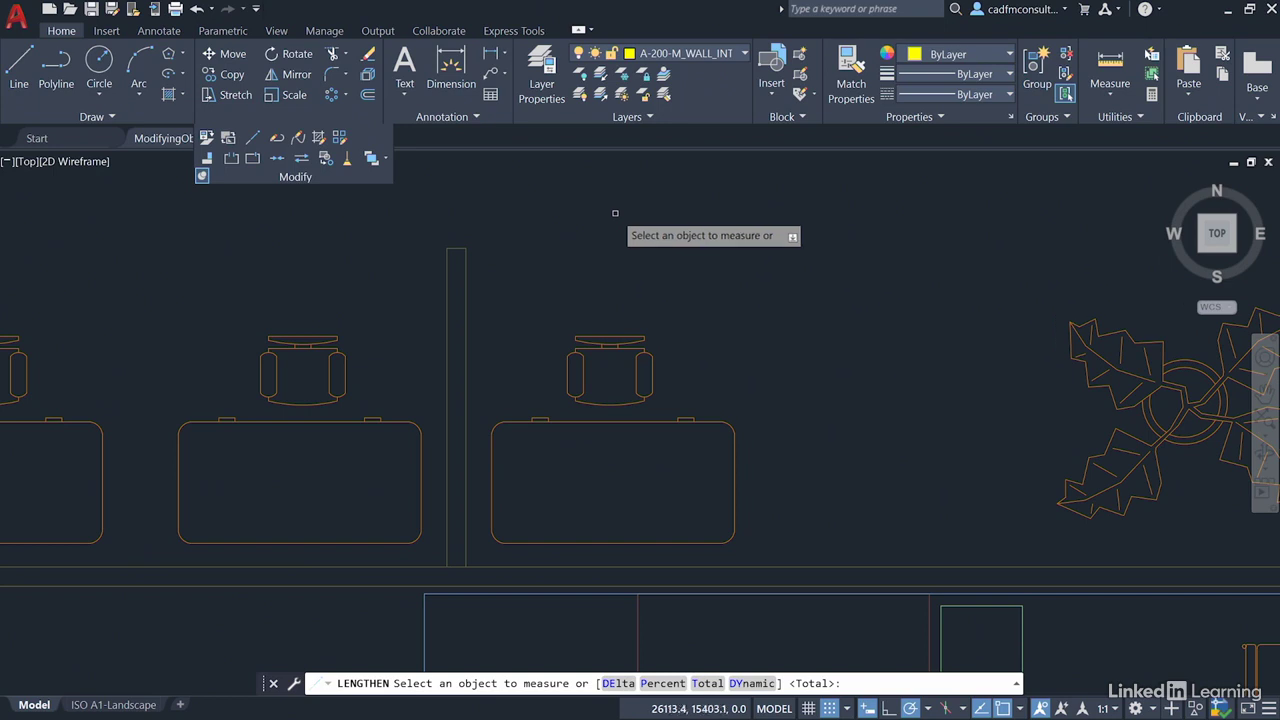
right_click(587, 202)
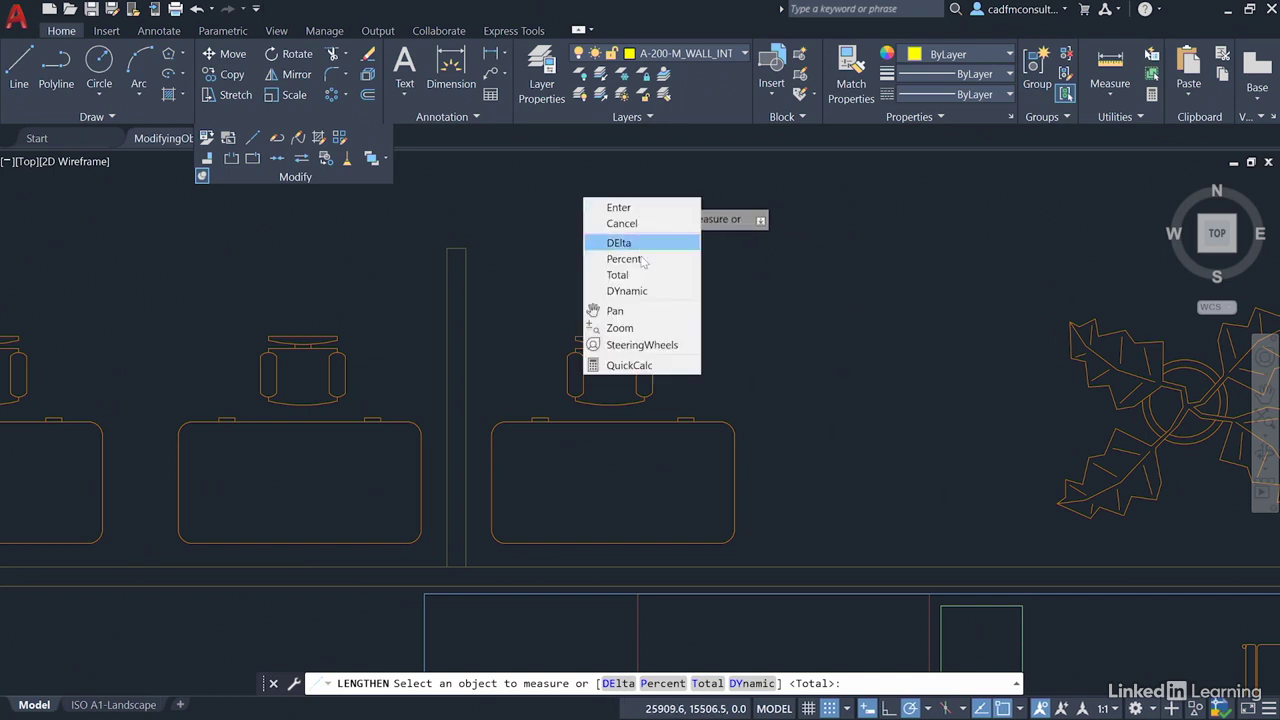
left_click(630, 291)
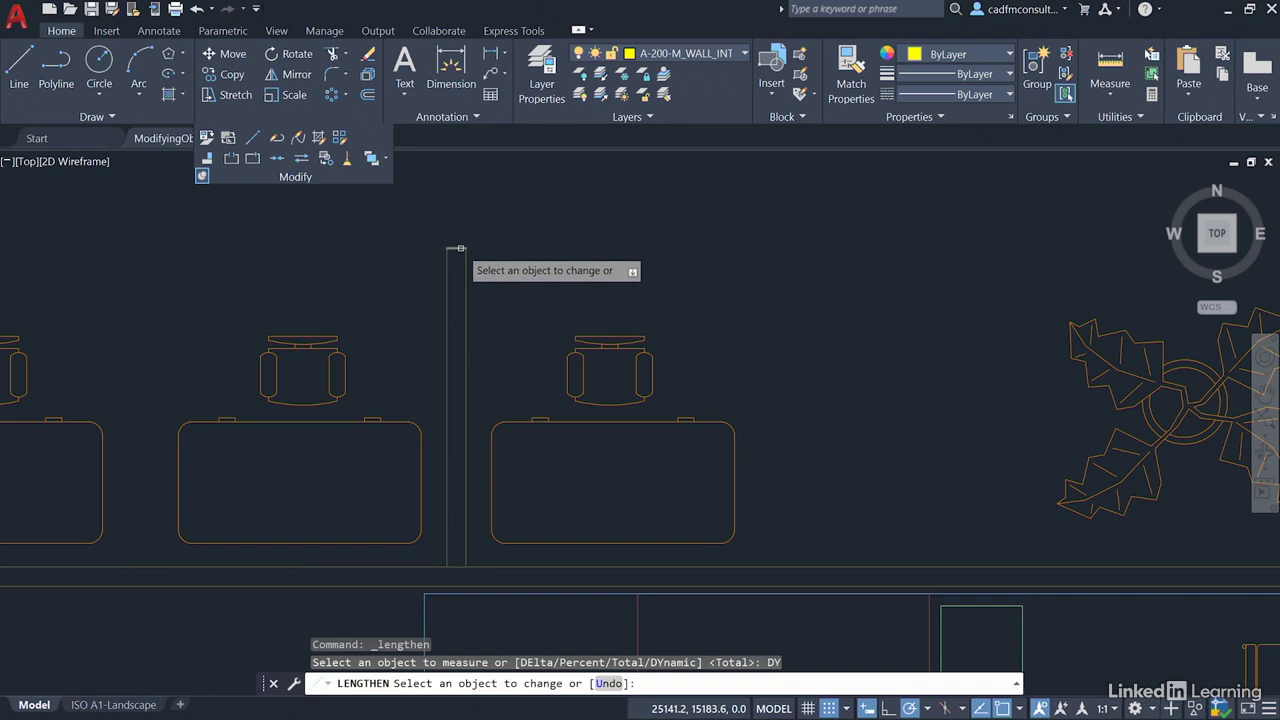
left_click(450, 250)
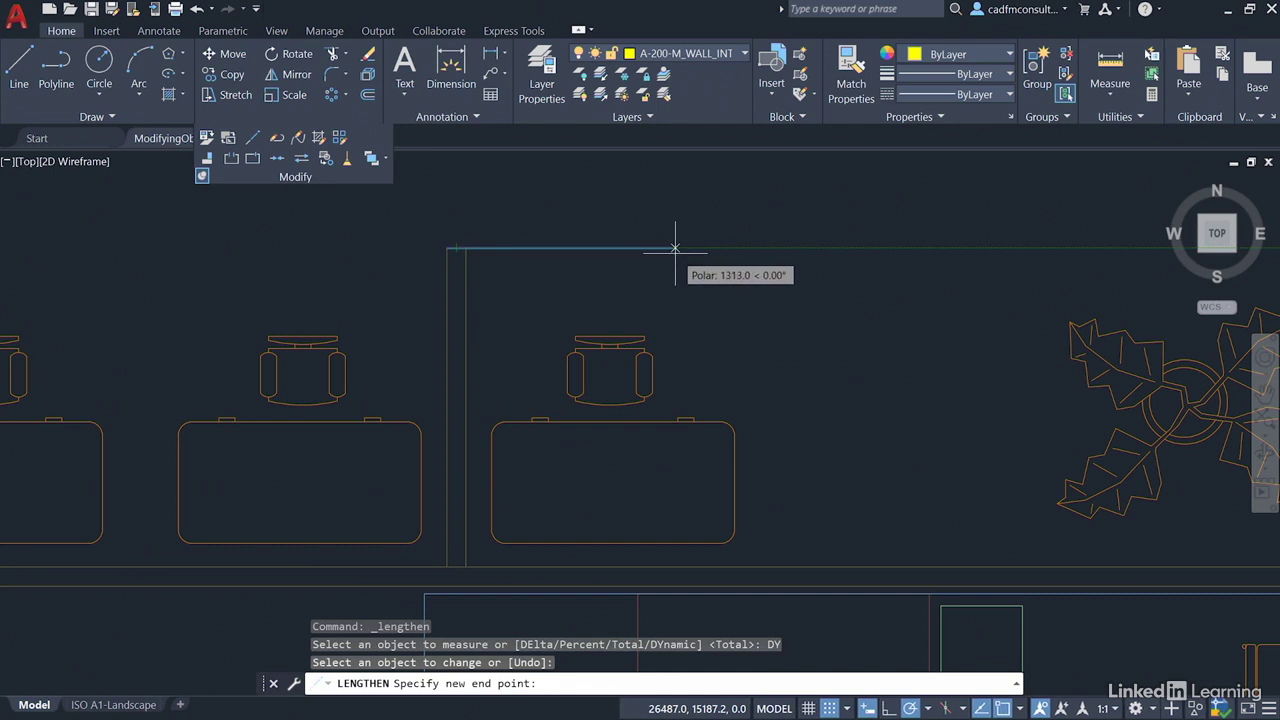
type("1500")
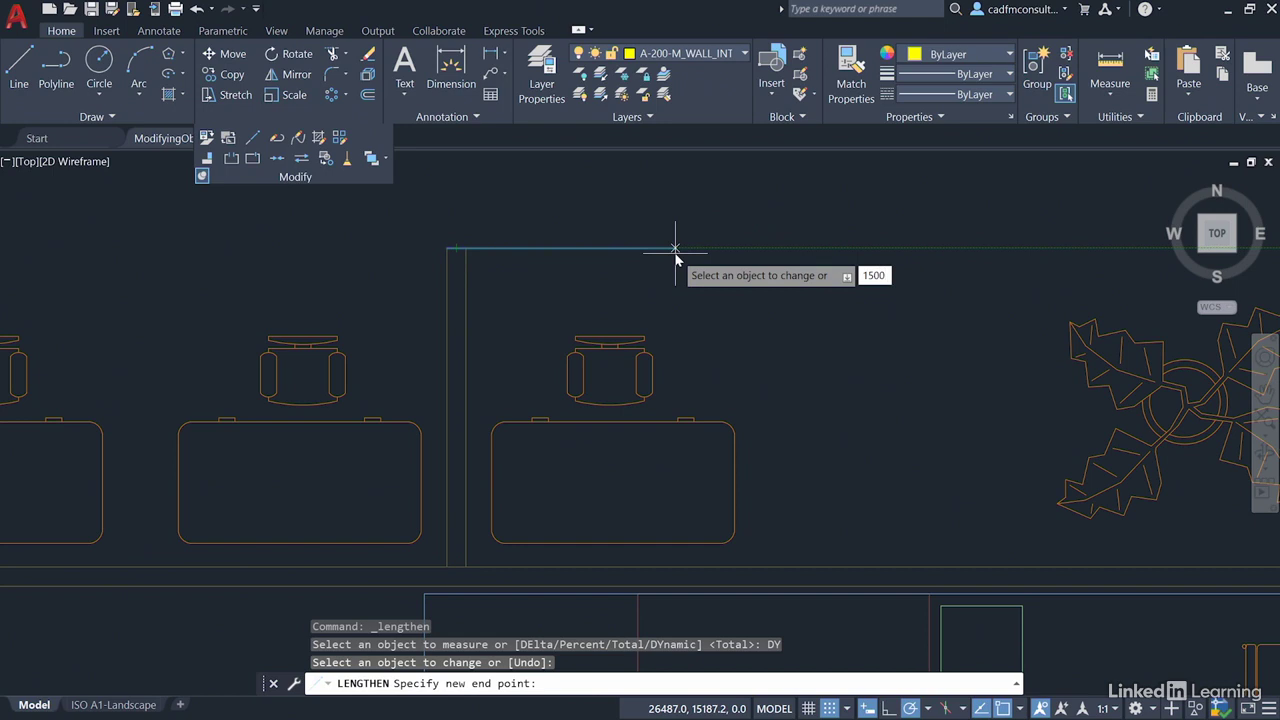
key("Return")
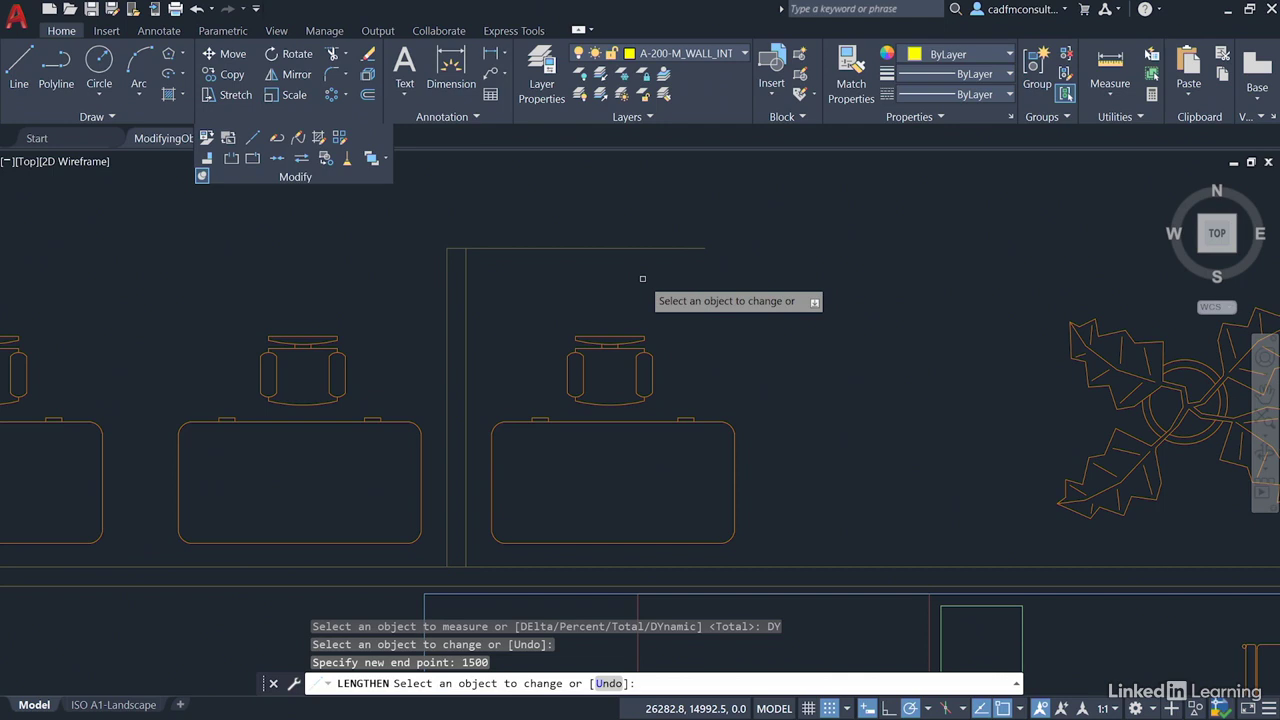
key("Return")
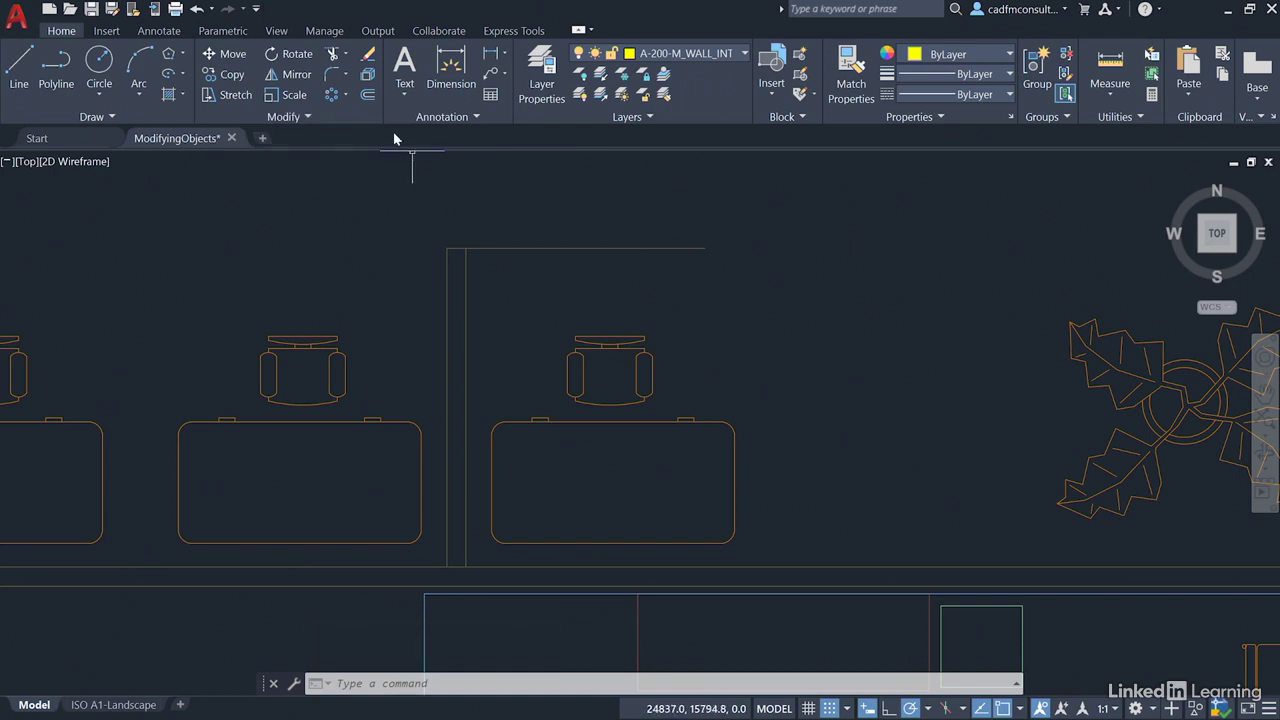
Offset the top wall line 120 mm downward to create its parallel copy
left_click(368, 96)
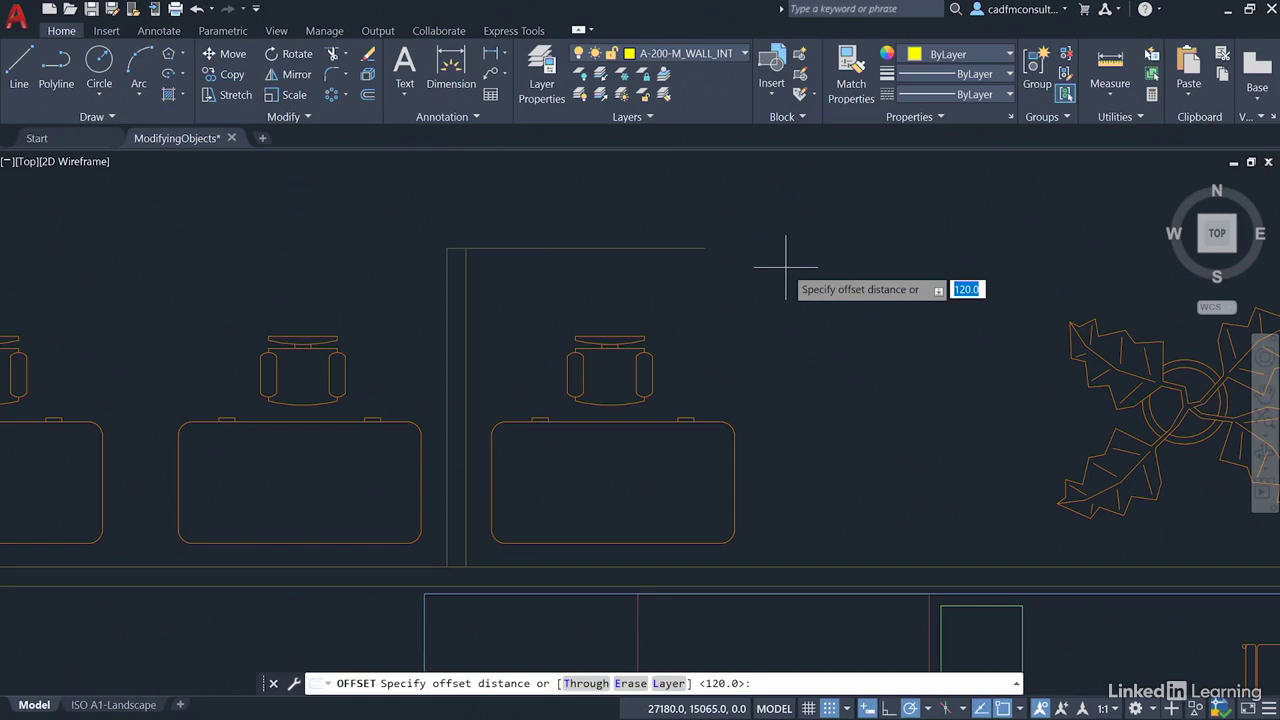
key("Return")
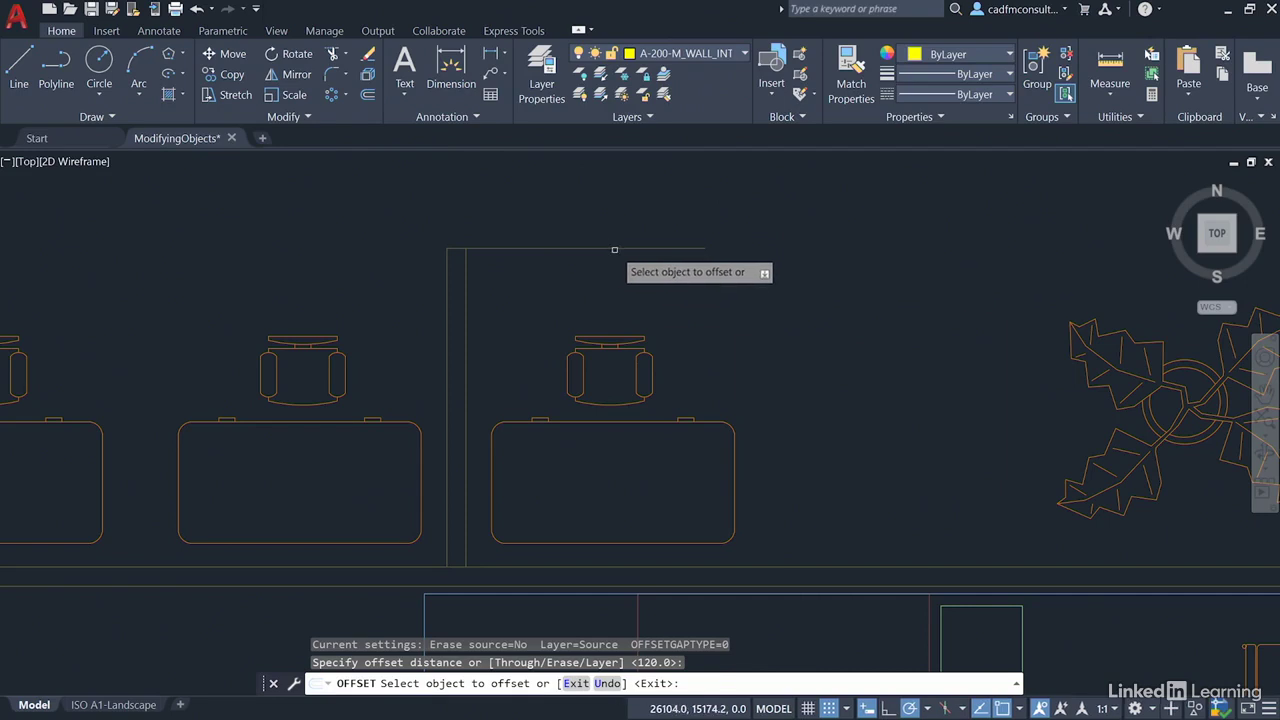
left_click(616, 247)
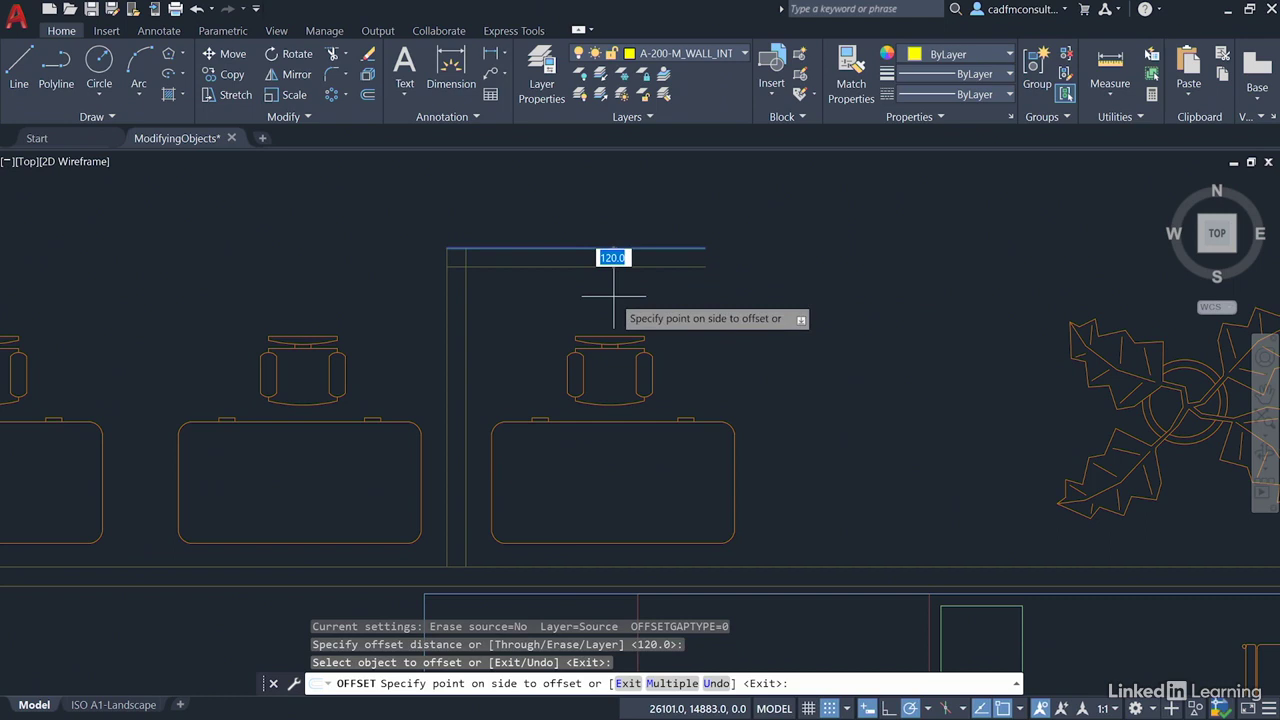
left_click(614, 296)
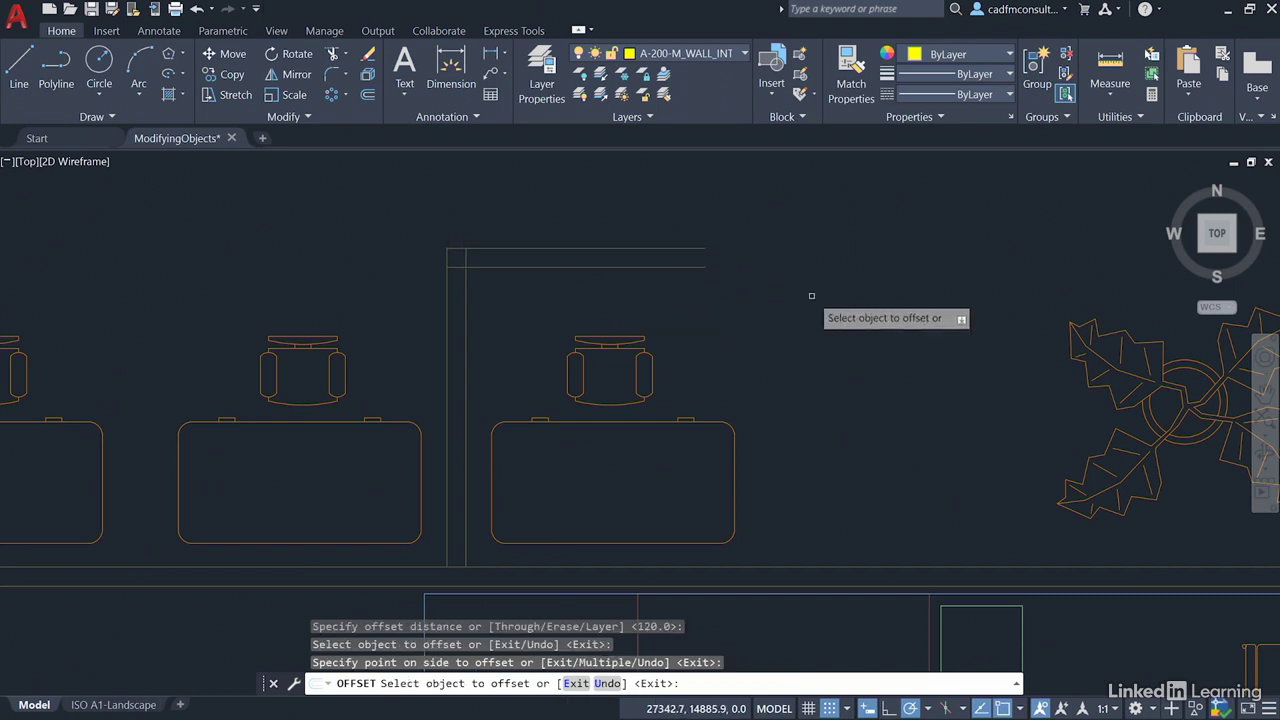
key("Return")
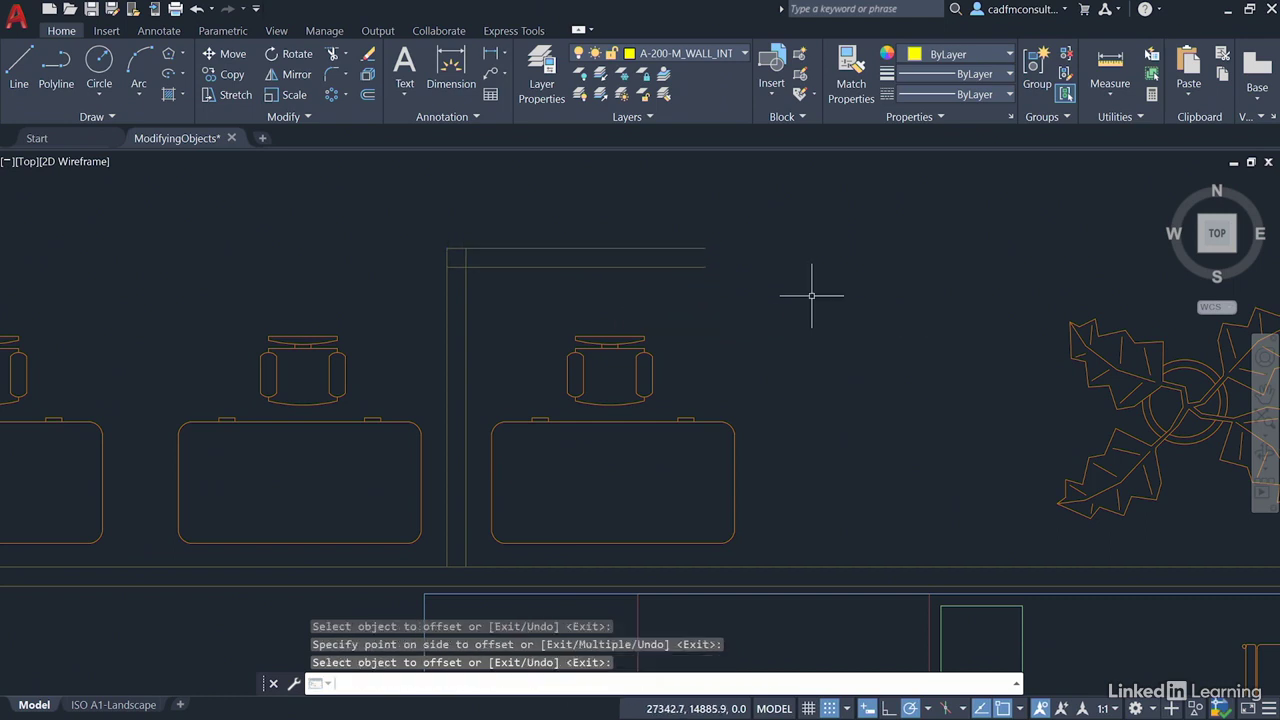